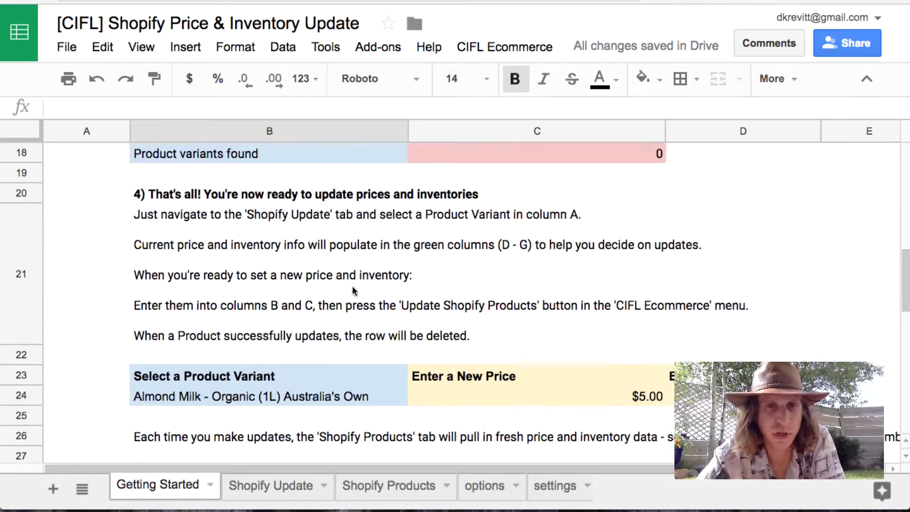
{"action": "scroll", "coordinate": [352, 287], "scroll_direction": "up", "scroll_amount": 4}
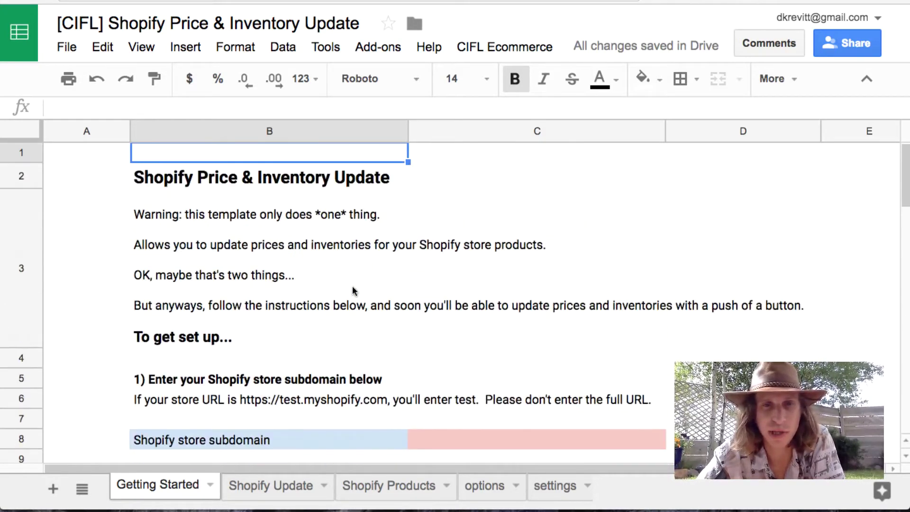
Step: Enter 'test' as the Shopify store subdomain in cell C8
{"action": "scroll", "coordinate": [264, 307], "scroll_direction": "down", "scroll_amount": 2}
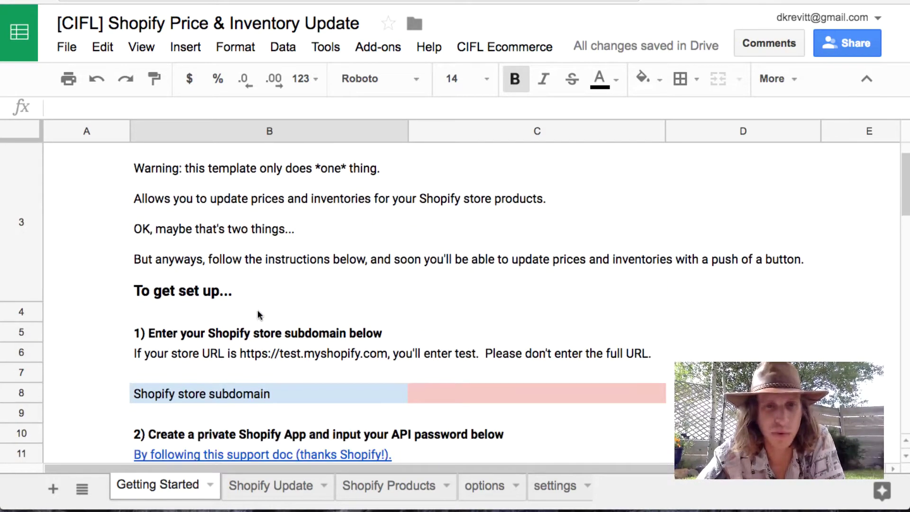
{"action": "scroll", "coordinate": [259, 315], "scroll_direction": "down", "scroll_amount": 3}
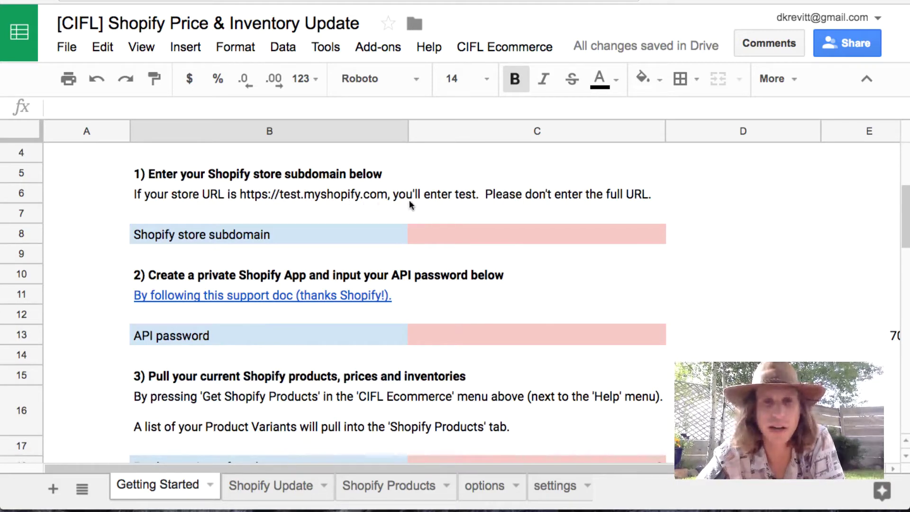
{"action": "left_click", "coordinate": [474, 230]}
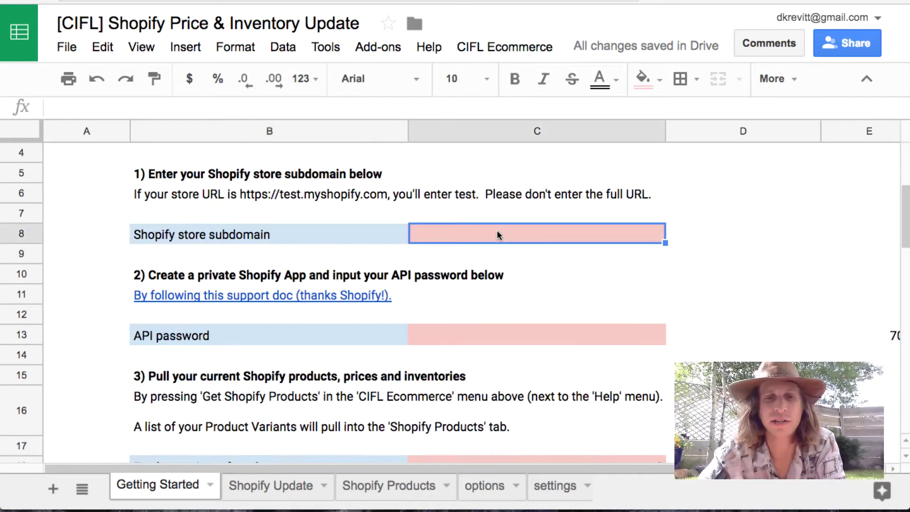
{"action": "type", "text": "test"}
{"action": "key", "text": "Return"}
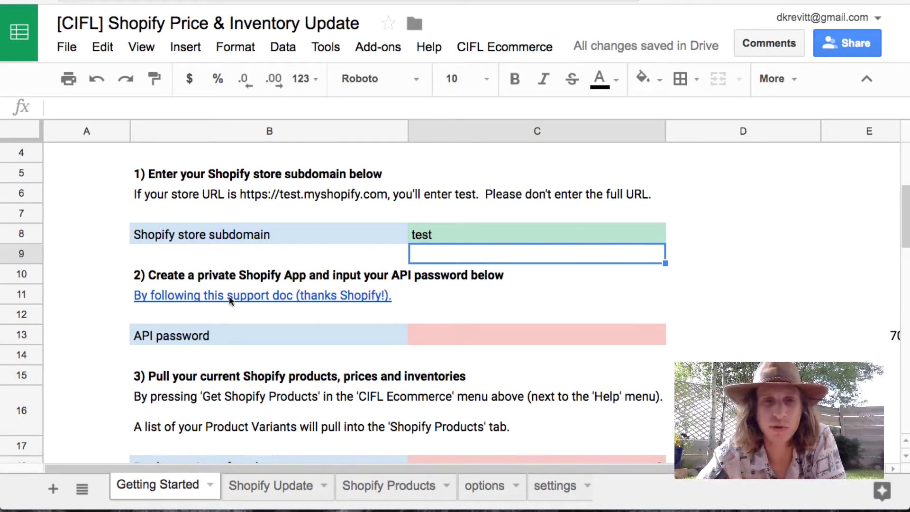
Step: Select the step 2 instruction cell B10 to view its support-doc link
{"action": "mouse_move", "coordinate": [230, 298]}
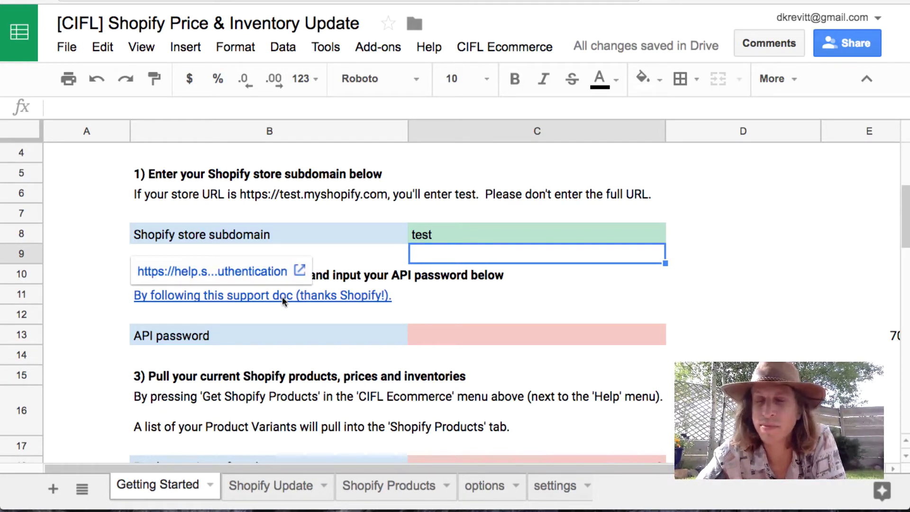
{"action": "left_click", "coordinate": [396, 271]}
{"action": "mouse_move", "coordinate": [265, 295]}
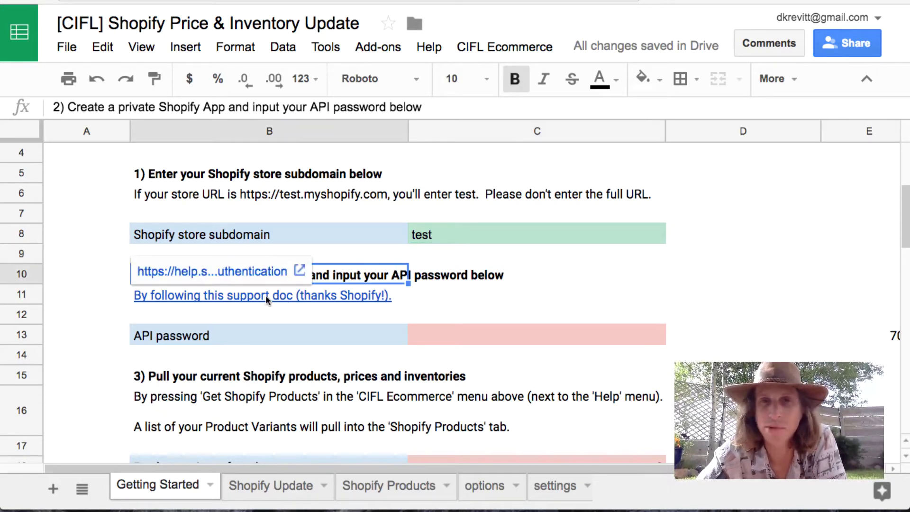
Step: Enter the API password in cell C13, then review setup steps 3 and 4
{"action": "left_click", "coordinate": [295, 338]}
{"action": "left_click", "coordinate": [491, 335]}
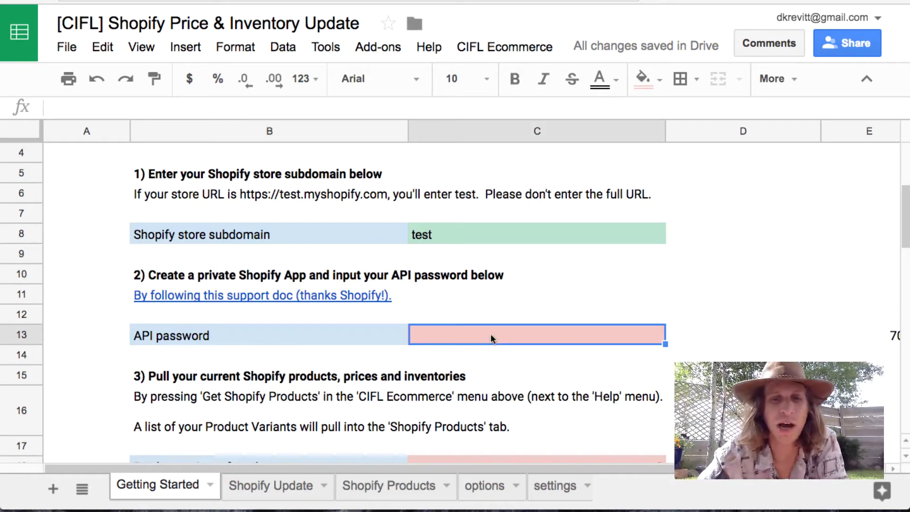
{"action": "type", "text": "testing"}
{"action": "key", "text": "Return"}
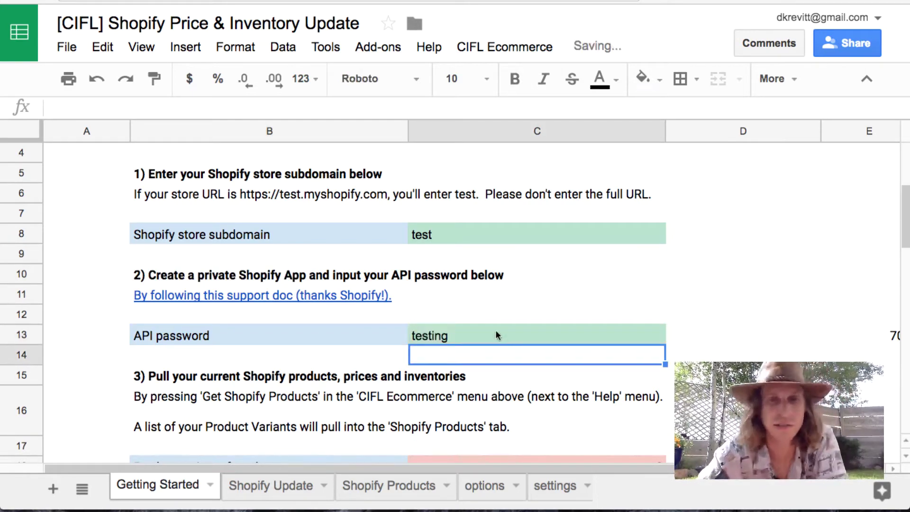
{"action": "scroll", "coordinate": [479, 348], "scroll_direction": "down", "scroll_amount": 3}
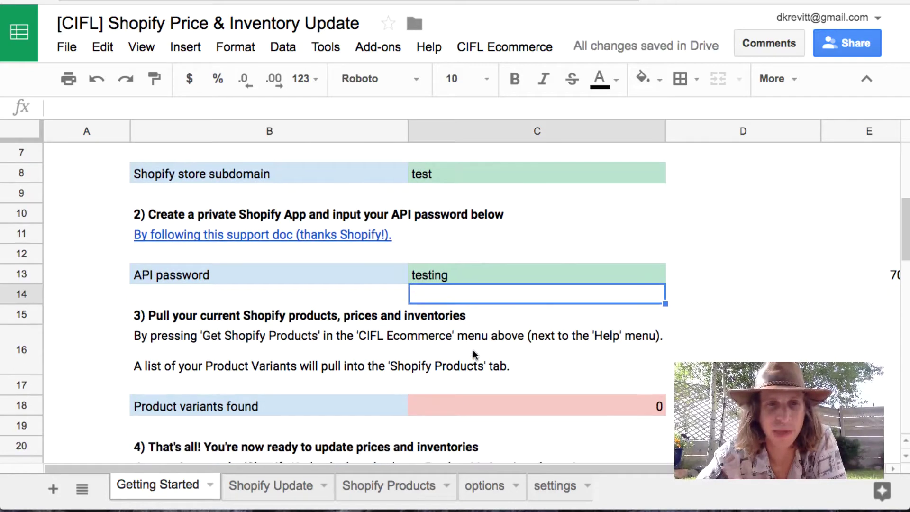
{"action": "scroll", "coordinate": [472, 350], "scroll_direction": "down", "scroll_amount": 4}
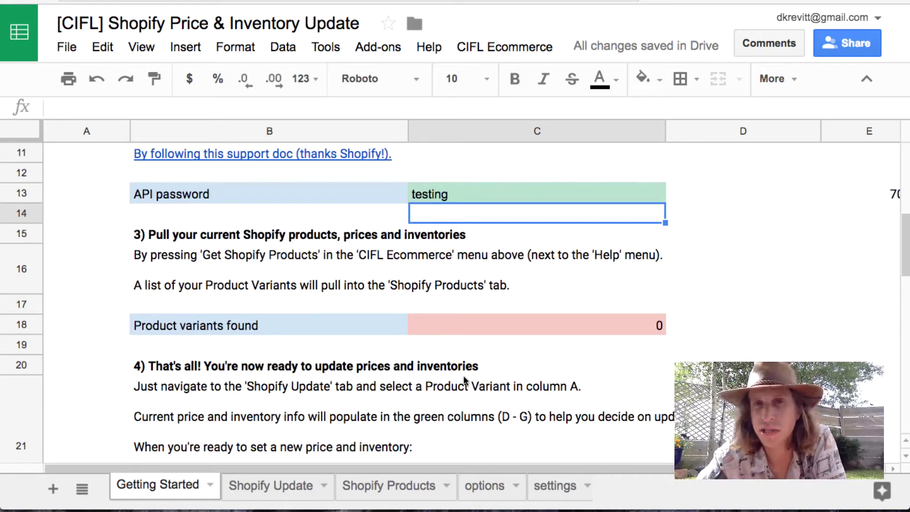
{"action": "scroll", "coordinate": [464, 379], "scroll_direction": "up", "scroll_amount": 5}
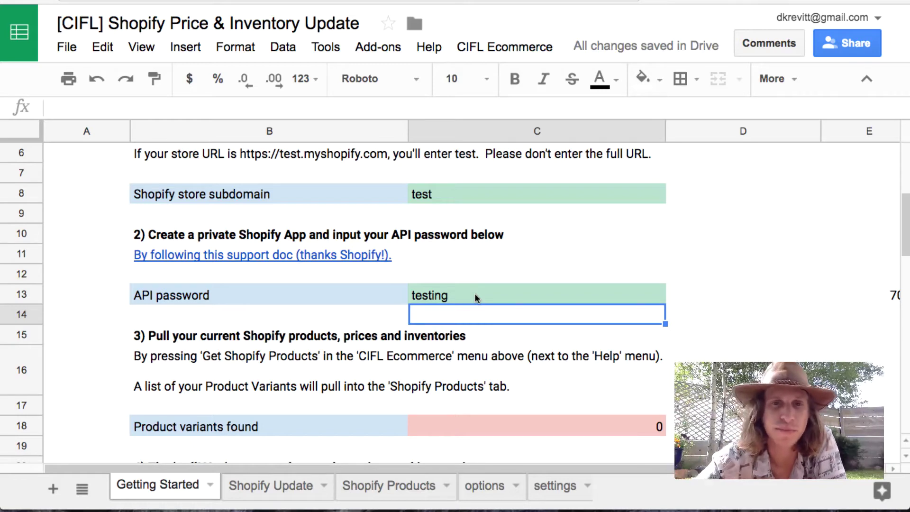
{"action": "scroll", "coordinate": [458, 334], "scroll_direction": "down", "scroll_amount": 1}
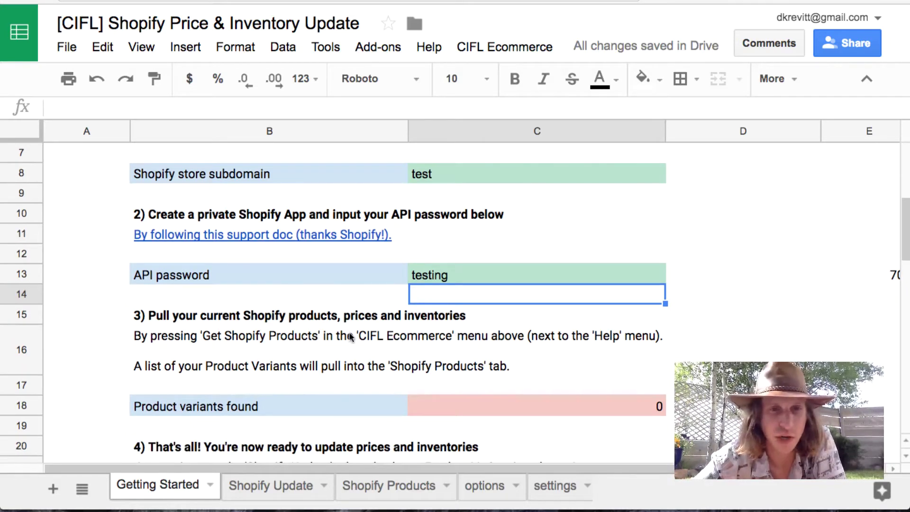
{"action": "scroll", "coordinate": [272, 349], "scroll_direction": "down", "scroll_amount": 1}
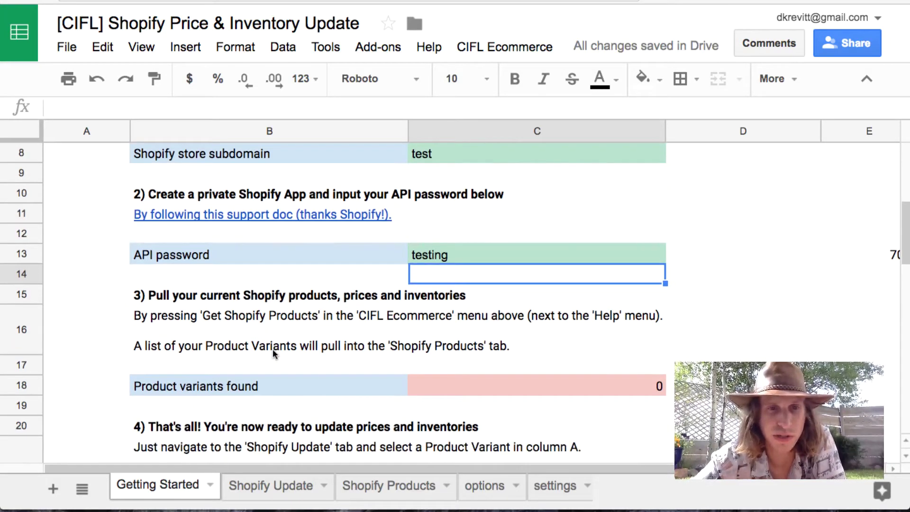
Step: Run CIFL Ecommerce > Get Shopify Products to import 106 variants, then view the Shopify Products sheet
{"action": "left_click", "coordinate": [504, 47]}
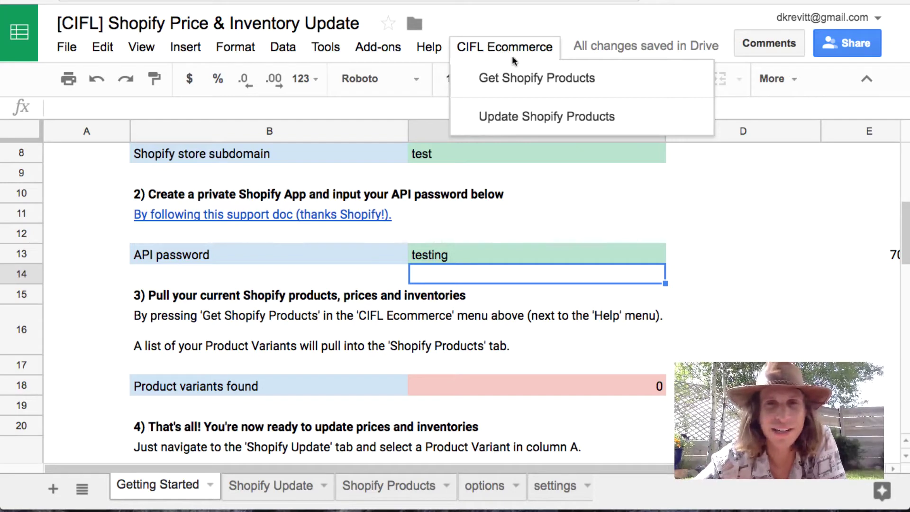
{"action": "left_click", "coordinate": [520, 80]}
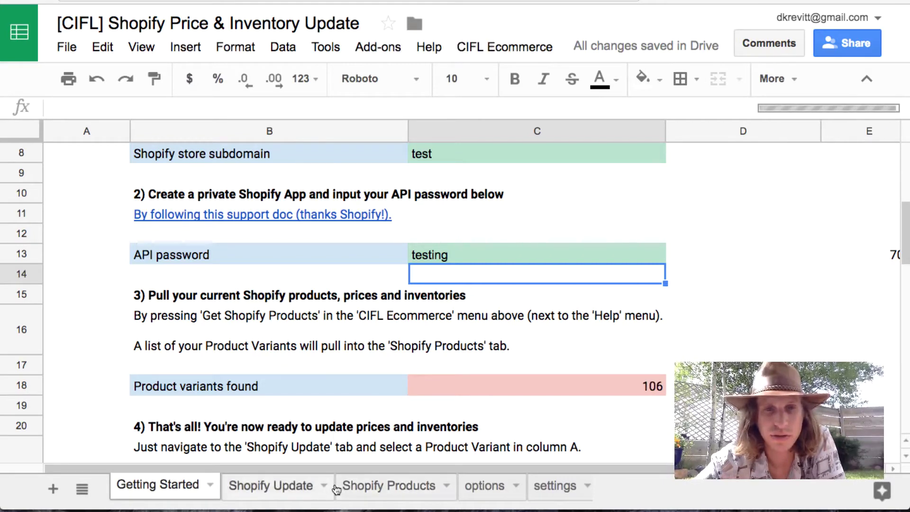
{"action": "left_click", "coordinate": [388, 487]}
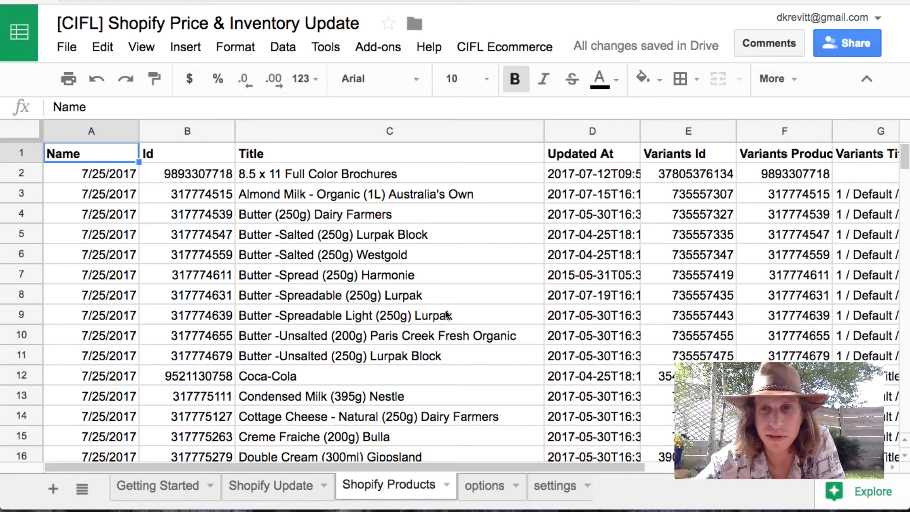
Step: Browse the Shopify Products columns and check the COUNTUNIQUE formula behind the 106 count in C18
{"action": "scroll", "coordinate": [441, 313], "scroll_direction": "right", "scroll_amount": 2}
{"action": "scroll", "coordinate": [447, 315], "scroll_direction": "right", "scroll_amount": 2}
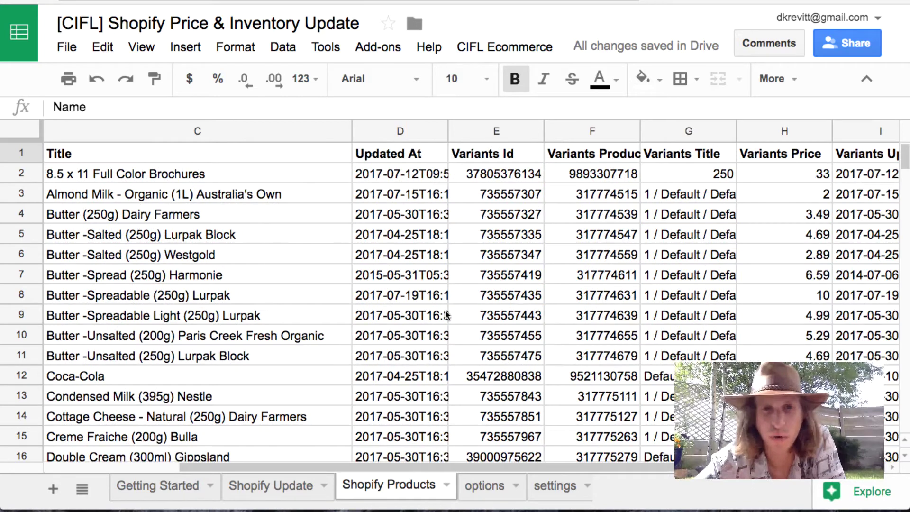
{"action": "scroll", "coordinate": [445, 315], "scroll_direction": "left", "scroll_amount": 4}
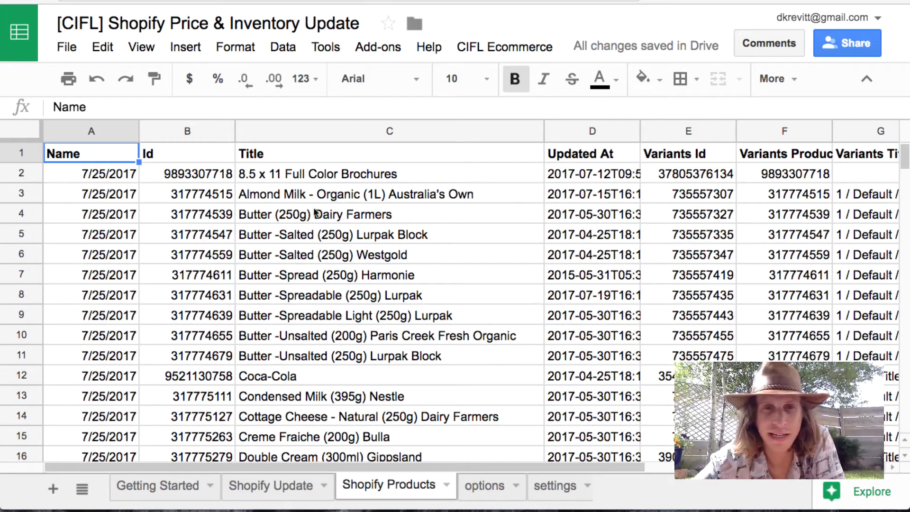
{"action": "scroll", "coordinate": [397, 265], "scroll_direction": "right", "scroll_amount": 5}
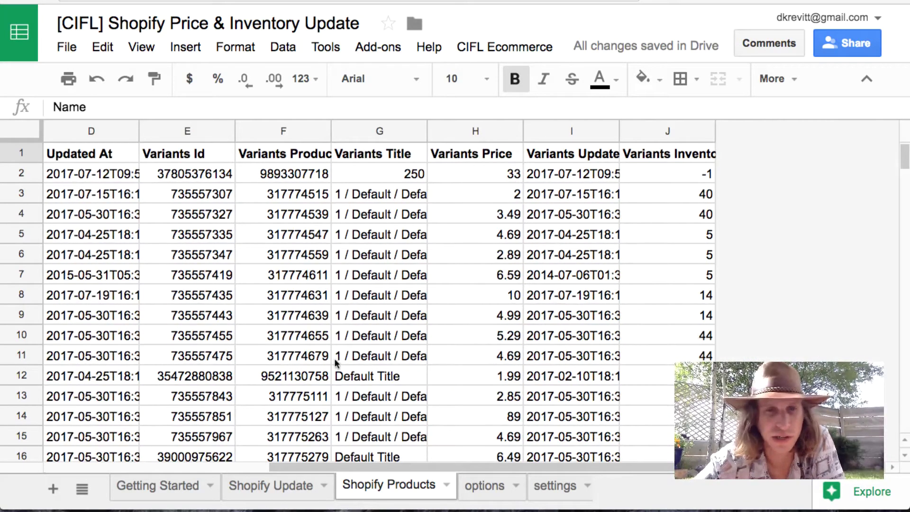
{"action": "left_click", "coordinate": [154, 488]}
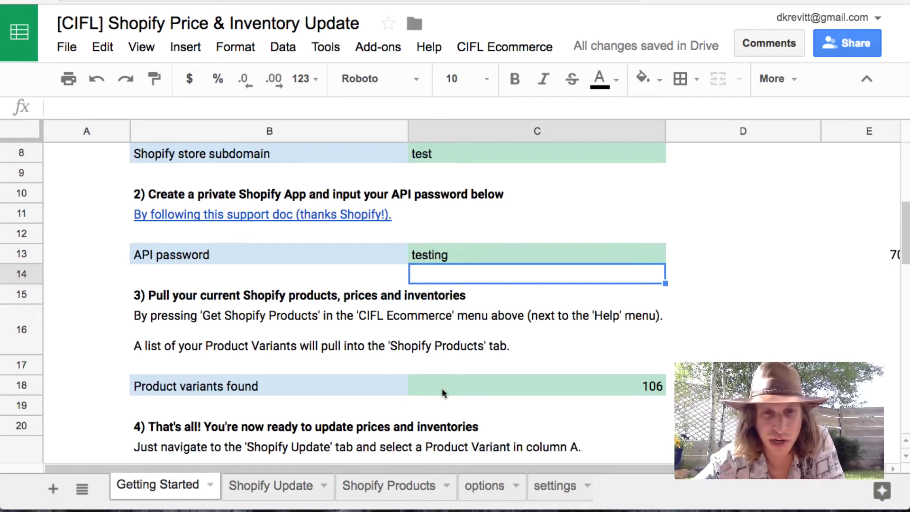
{"action": "left_click", "coordinate": [504, 392]}
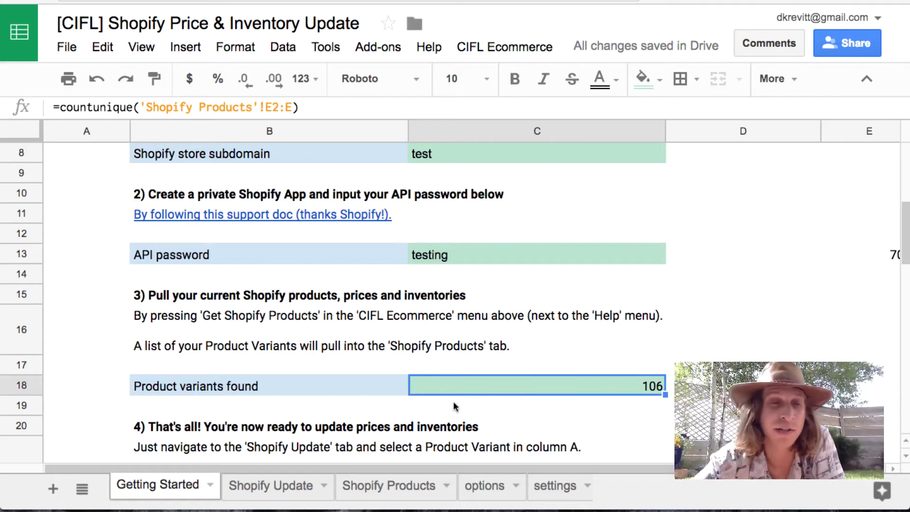
Step: Scroll through the remaining setup steps and switch to the Shopify Update sheet
{"action": "scroll", "coordinate": [453, 407], "scroll_direction": "down", "scroll_amount": 1}
{"action": "scroll", "coordinate": [453, 406], "scroll_direction": "down", "scroll_amount": 6}
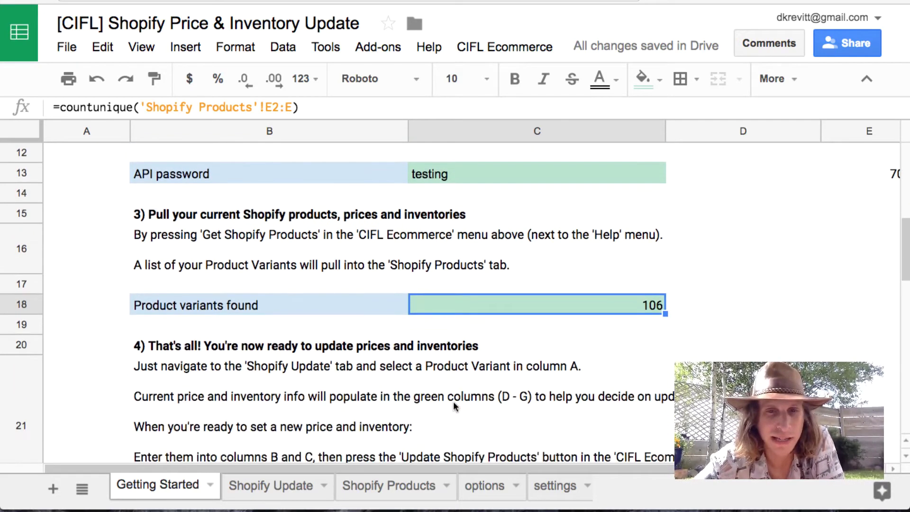
{"action": "scroll", "coordinate": [453, 407], "scroll_direction": "down", "scroll_amount": 4}
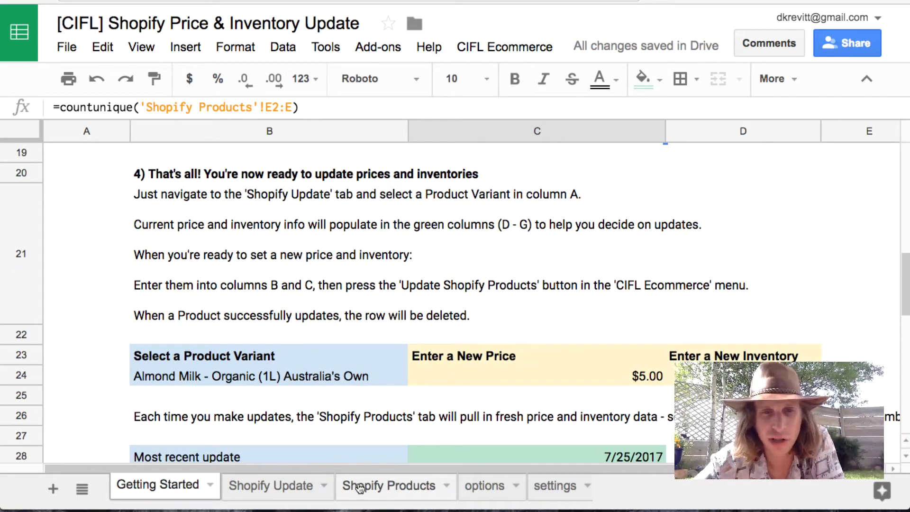
{"action": "left_click", "coordinate": [303, 490]}
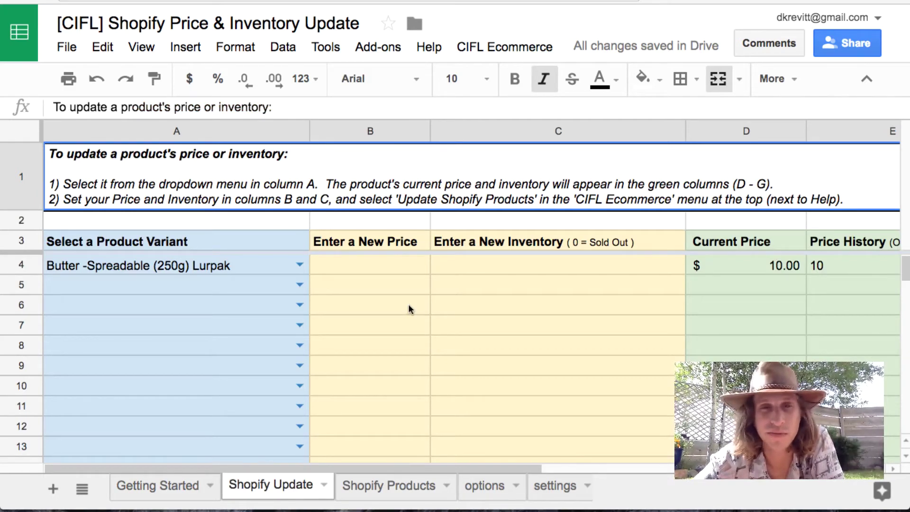
Step: Adjust the Shopify Update sheet's zoom so the history columns fit on screen
{"action": "left_click", "coordinate": [300, 266]}
{"action": "left_click", "coordinate": [527, 287]}
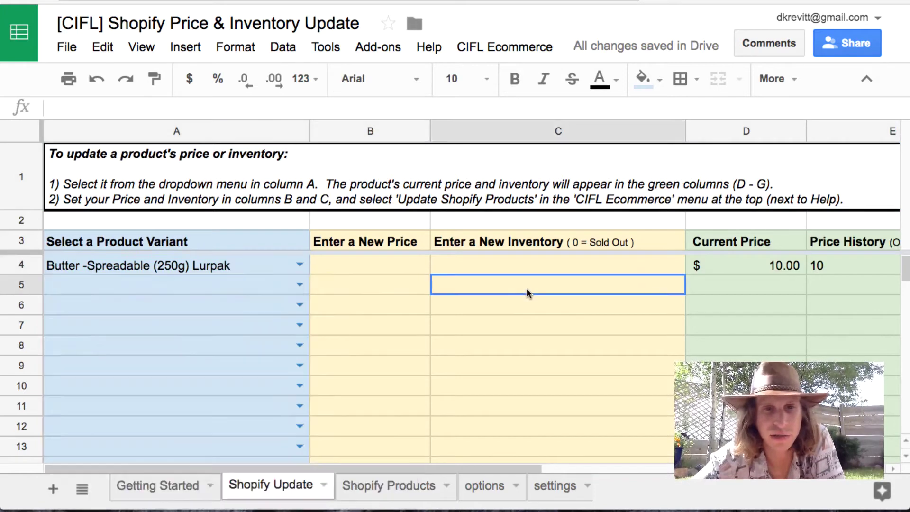
{"action": "key", "text": "ctrl+minus"}
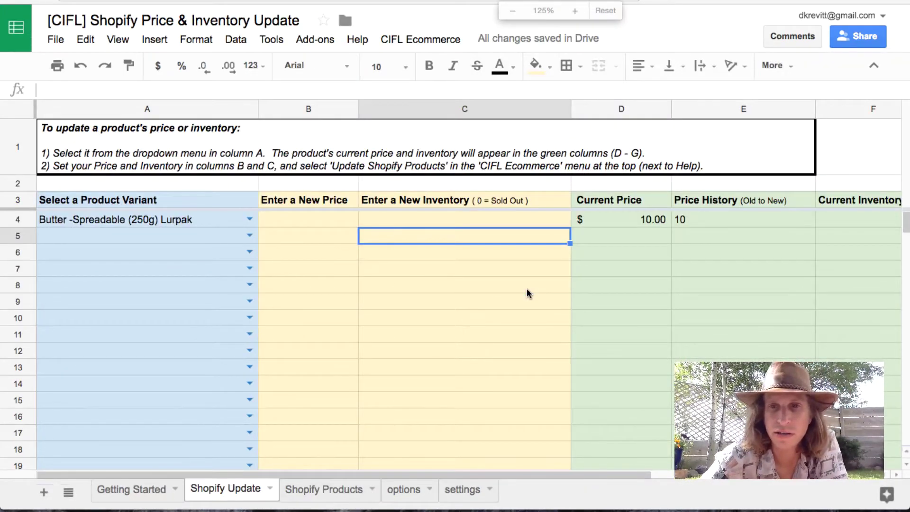
{"action": "left_click", "coordinate": [172, 166]}
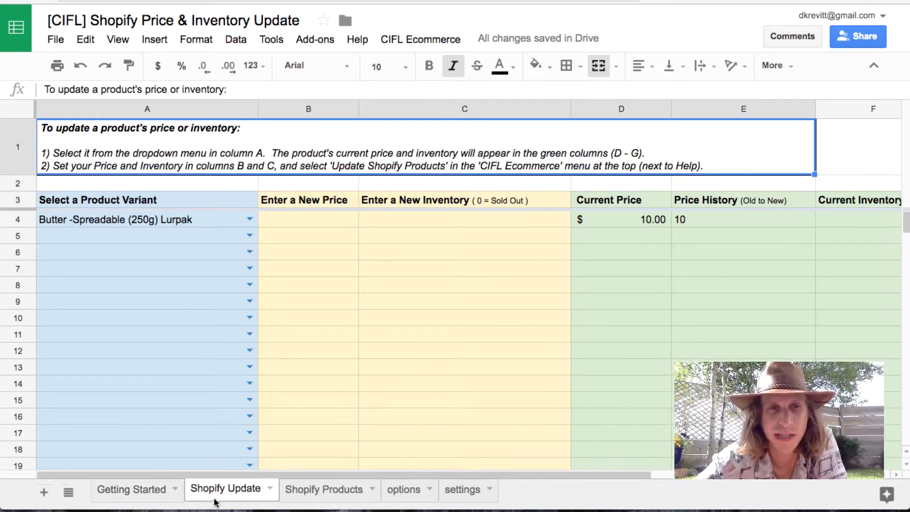
{"action": "left_click", "coordinate": [158, 498]}
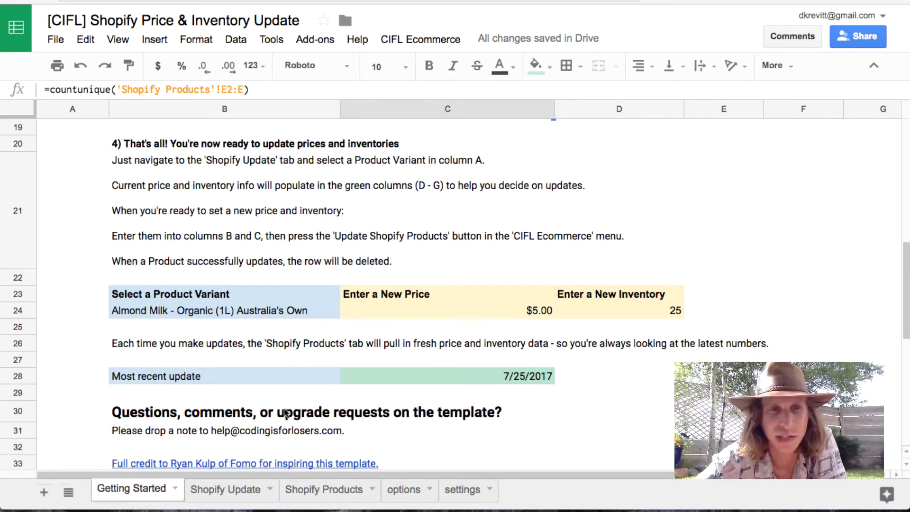
{"action": "left_click", "coordinate": [246, 491]}
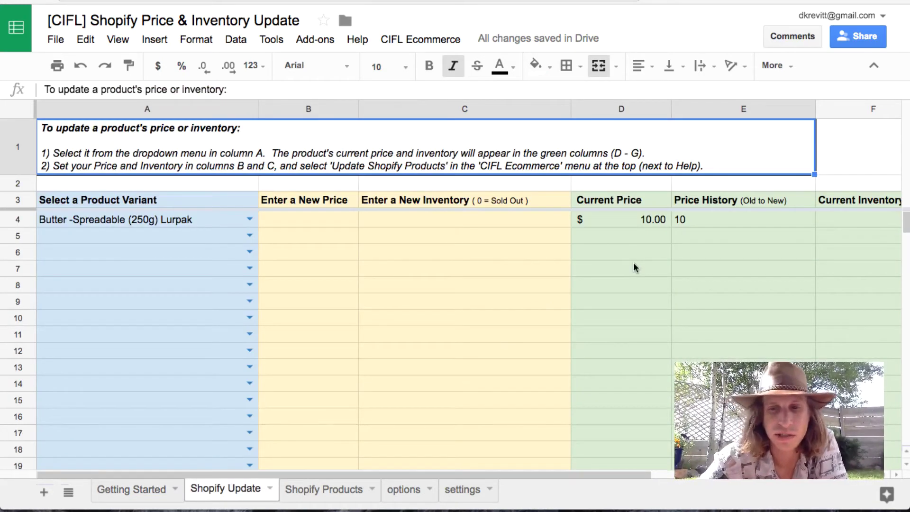
{"action": "key", "text": "ctrl+minus"}
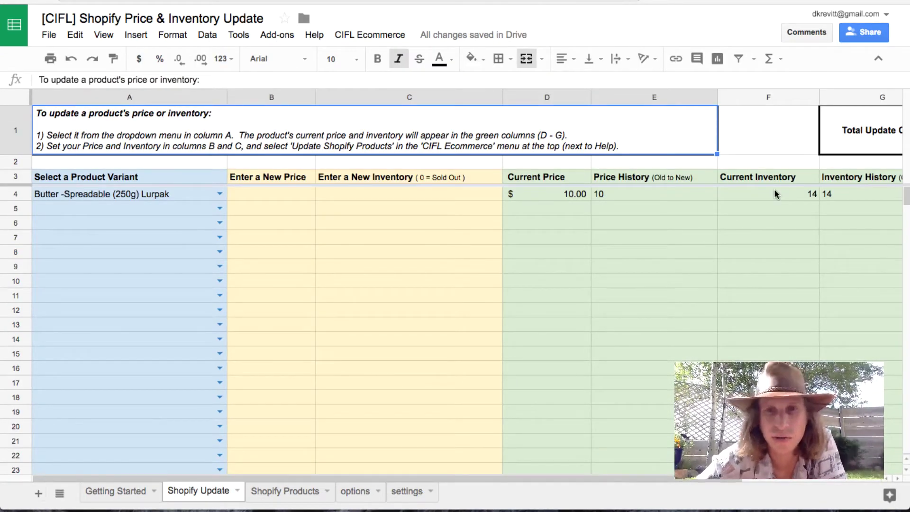
{"action": "key", "text": "ctrl+minus"}
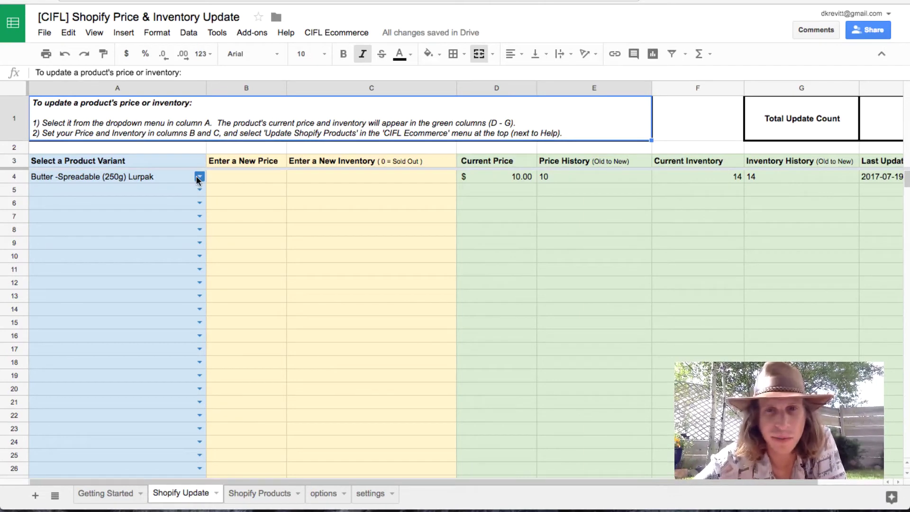
{"action": "key", "text": "ctrl+plus"}
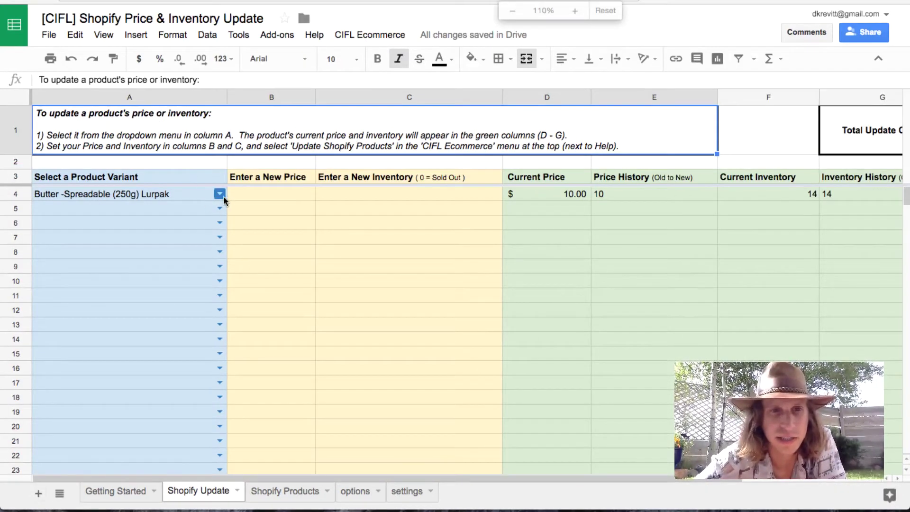
Step: Choose Butter (250g) Dairy Farmers in A4 and inspect the current price, price history and inventory formulas
{"action": "left_click", "coordinate": [224, 195]}
{"action": "left_click", "coordinate": [212, 270]}
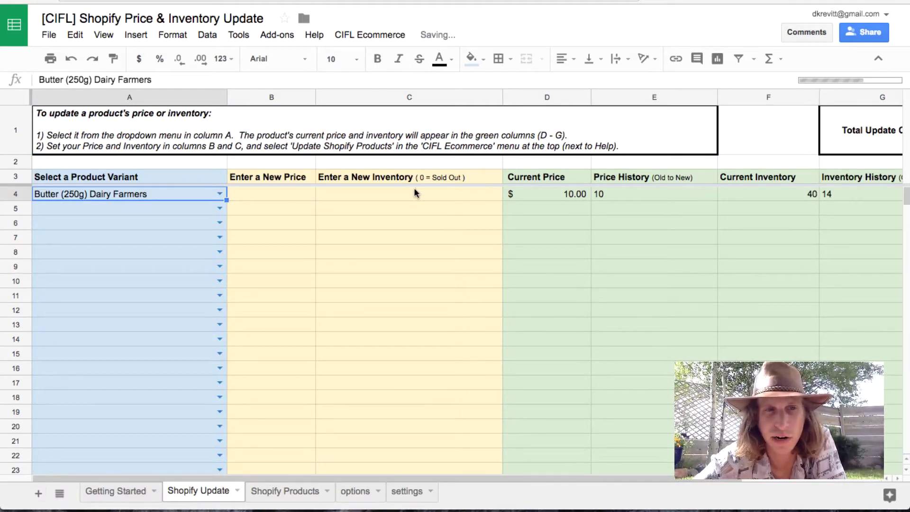
{"action": "left_click", "coordinate": [570, 195]}
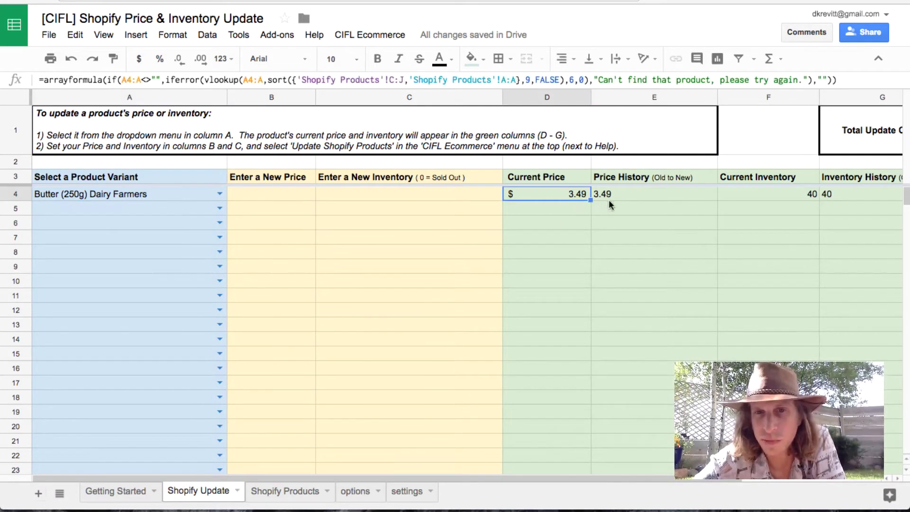
{"action": "left_click", "coordinate": [633, 198]}
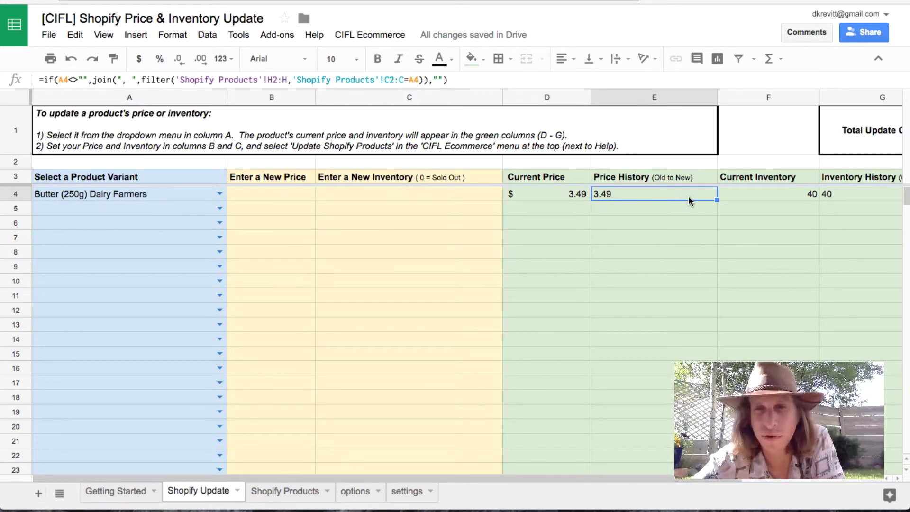
{"action": "left_click", "coordinate": [774, 196]}
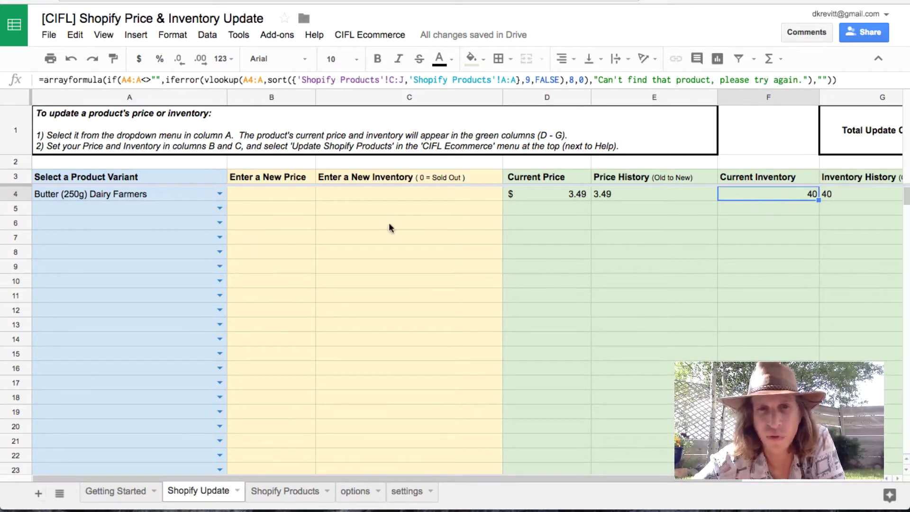
Step: Enter 4 as the new price and 50 as the new inventory in row 4
{"action": "left_click", "coordinate": [280, 191]}
{"action": "type", "text": "4"}
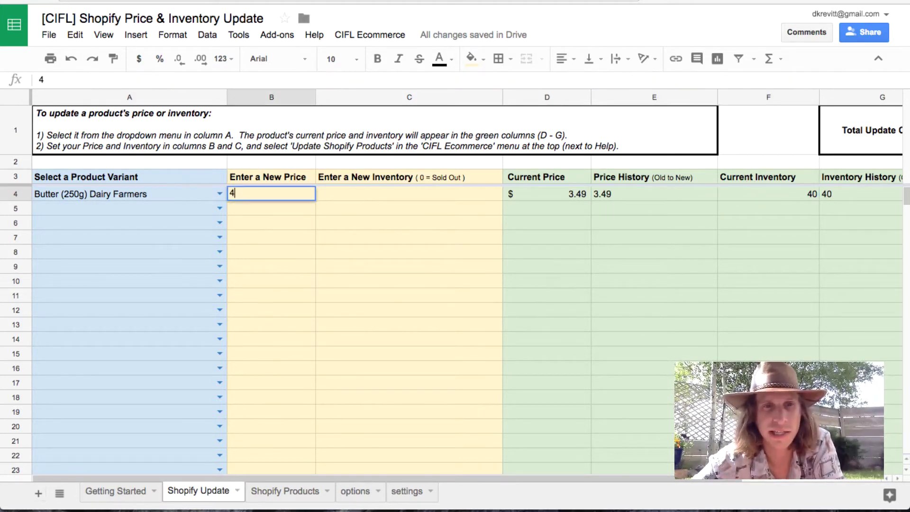
{"action": "key", "text": "Tab"}
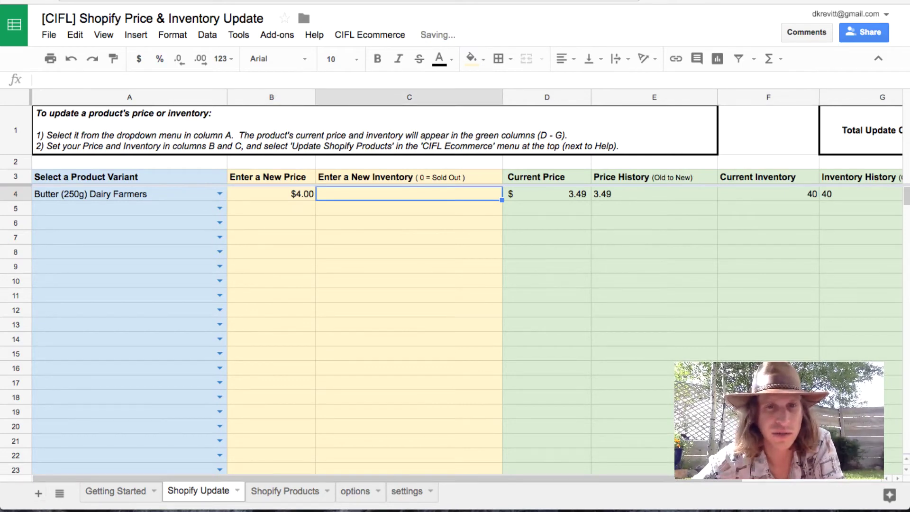
{"action": "type", "text": "50"}
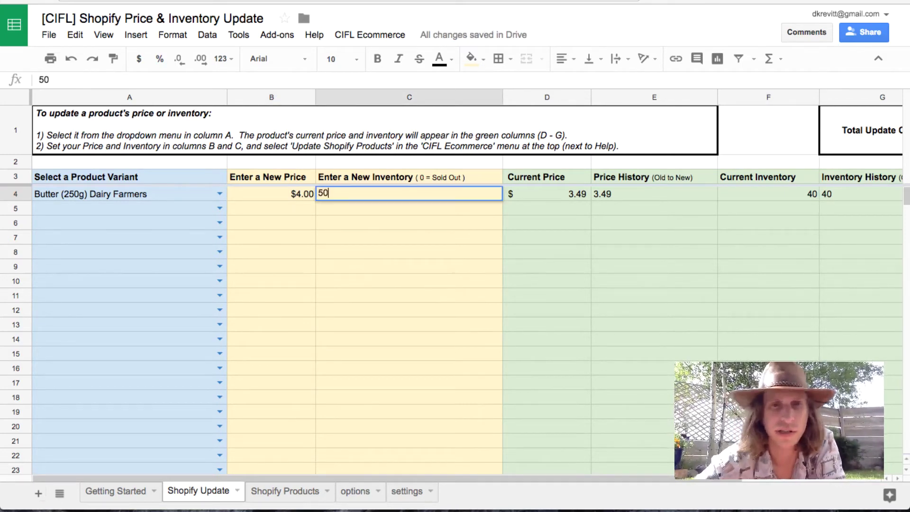
{"action": "key", "text": "Return"}
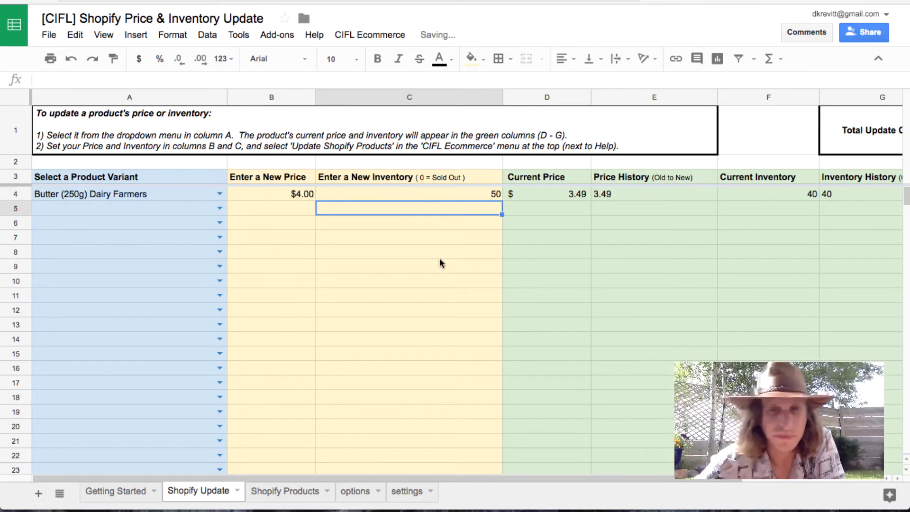
Step: Run CIFL Ecommerce > Update Shopify Products and confirm the Total Update Count reaches 1
{"action": "left_click", "coordinate": [385, 34]}
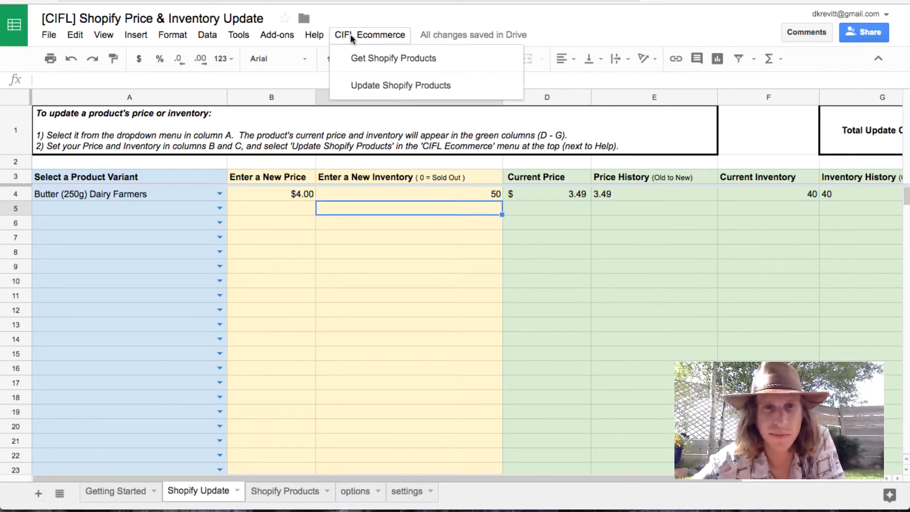
{"action": "left_click", "coordinate": [385, 86]}
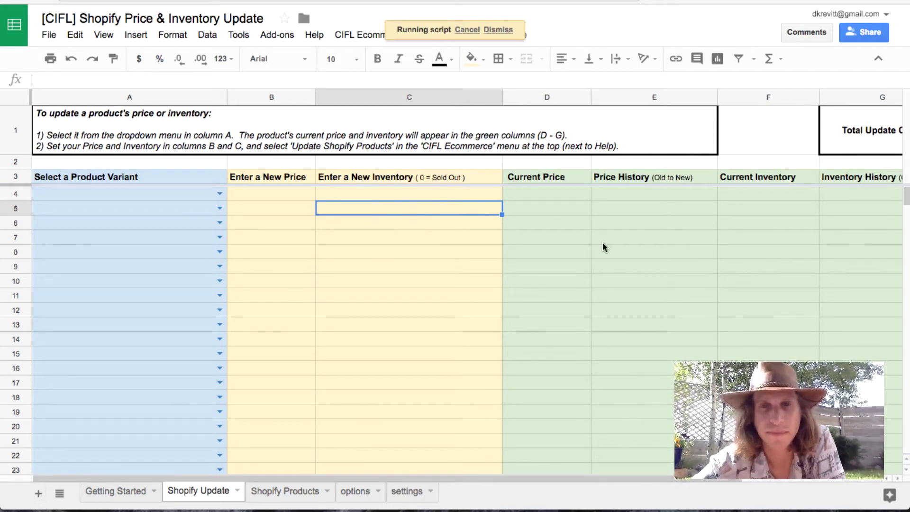
{"action": "scroll", "coordinate": [616, 228], "scroll_direction": "right", "scroll_amount": 4}
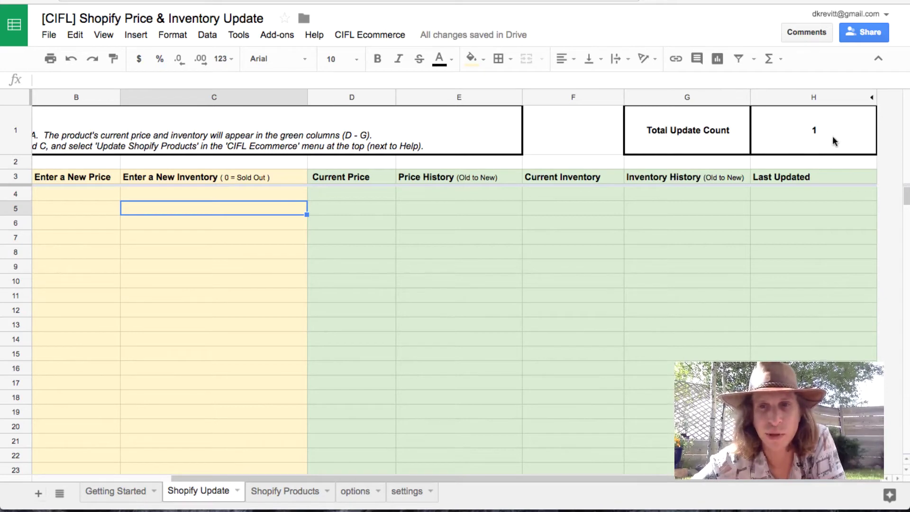
{"action": "scroll", "coordinate": [636, 223], "scroll_direction": "left", "scroll_amount": 4}
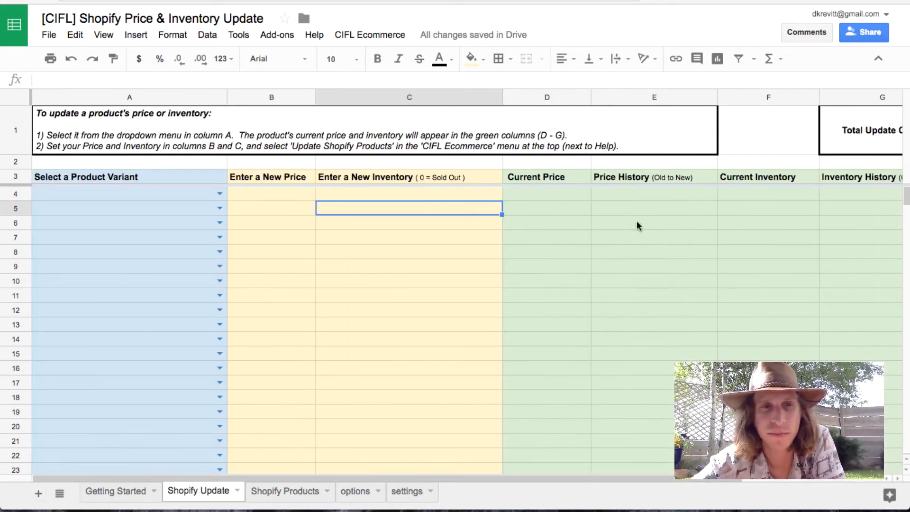
Step: Reselect Butter (250g) Dairy Farmers in A4 and verify price 4.00, stock 50, histories and Last Updated
{"action": "left_click", "coordinate": [220, 194]}
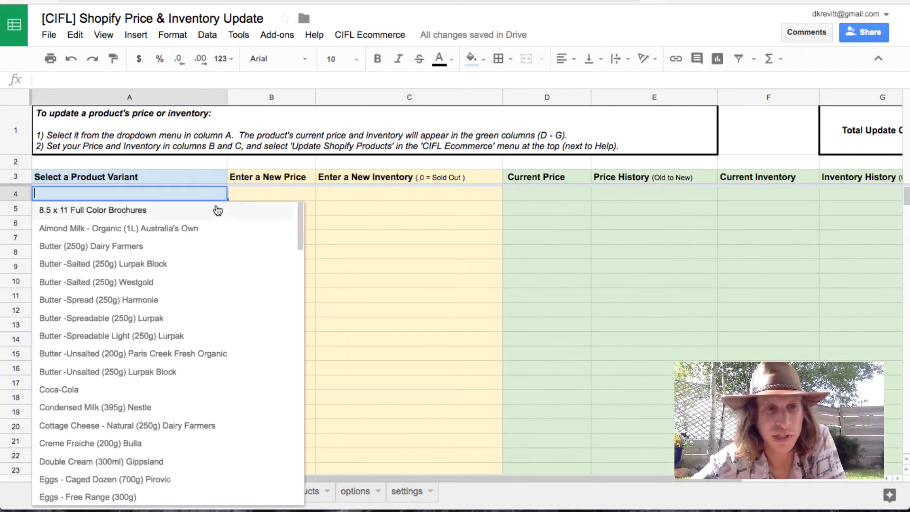
{"action": "left_click", "coordinate": [202, 246]}
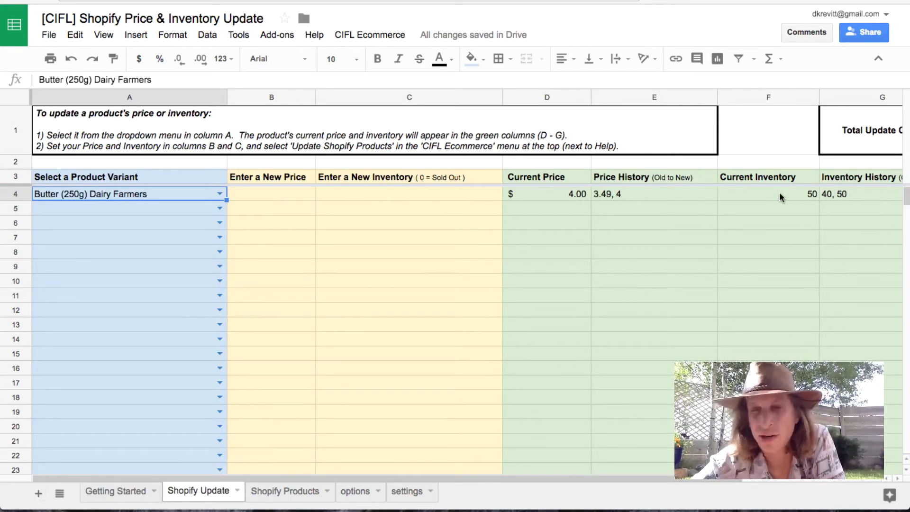
{"action": "left_click", "coordinate": [780, 209]}
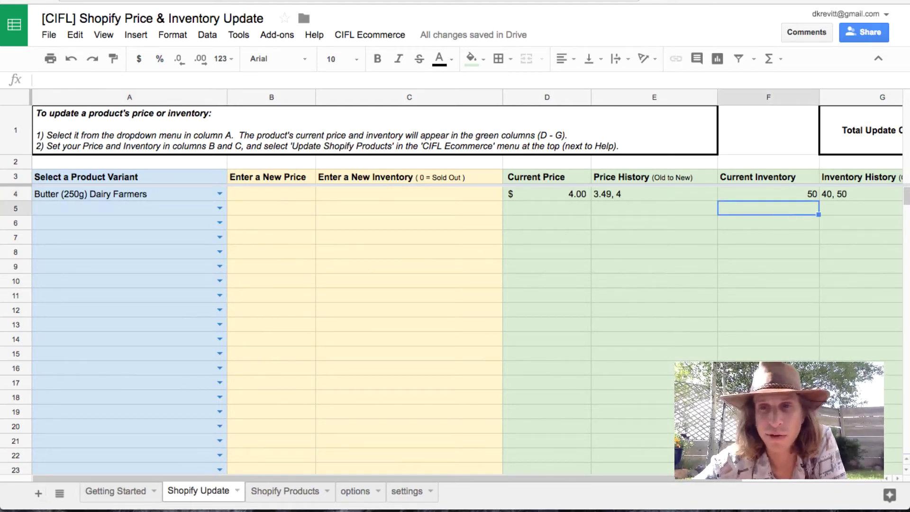
{"action": "key", "text": "Right"}
{"action": "key", "text": "Up"}
{"action": "key", "text": "Left"}
{"action": "key", "text": "Left"}
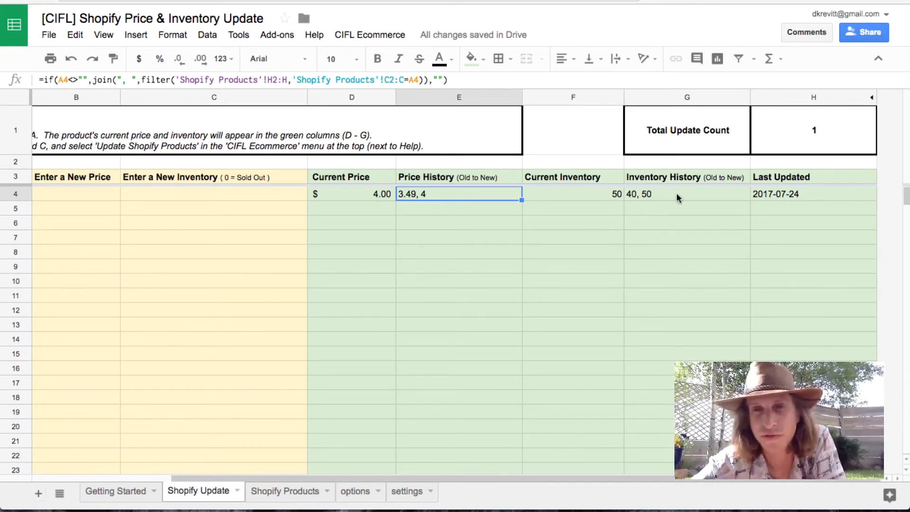
{"action": "left_click", "coordinate": [786, 197]}
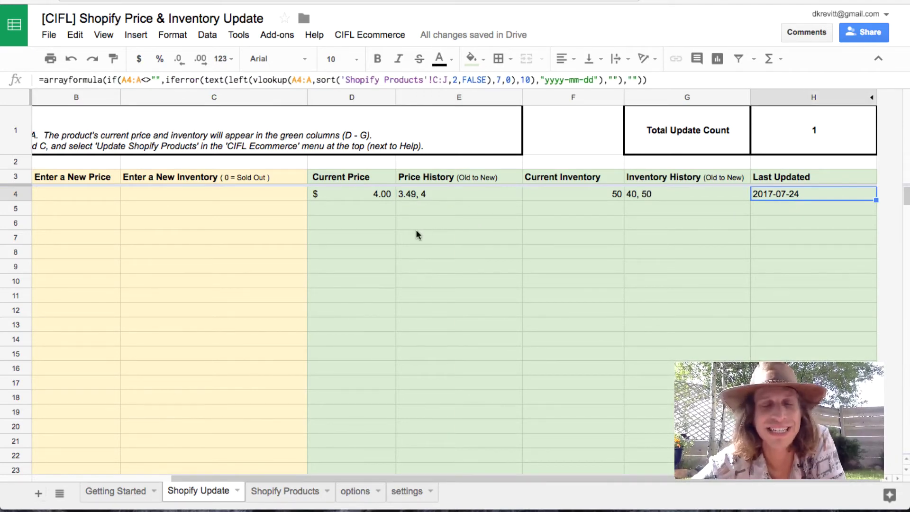
{"action": "key", "text": "Left"}
{"action": "key", "text": "Left"}
{"action": "key", "text": "Left"}
{"action": "key", "text": "Left"}
{"action": "key", "text": "Left"}
{"action": "key", "text": "Left"}
{"action": "key", "text": "Left"}
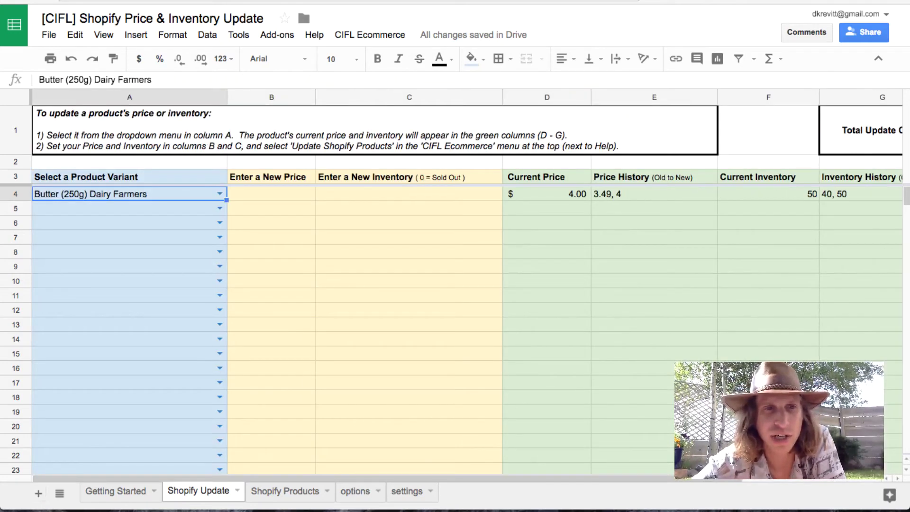
Step: Pick Butter -Salted (250g) Lurpak Block in A5, showing price $4.69 and inventory 5
{"action": "key", "text": "Down"}
{"action": "key", "text": "Return"}
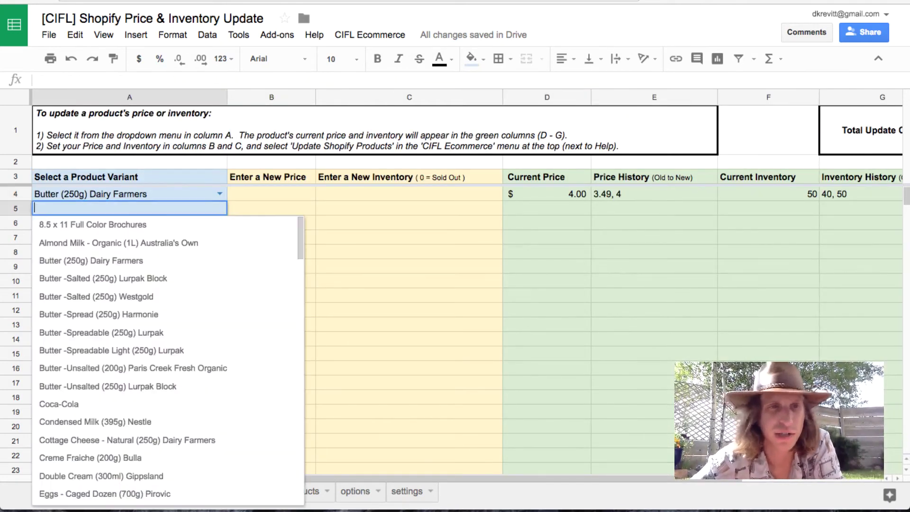
{"action": "key", "text": "Down"}
{"action": "key", "text": "Down"}
{"action": "key", "text": "Down"}
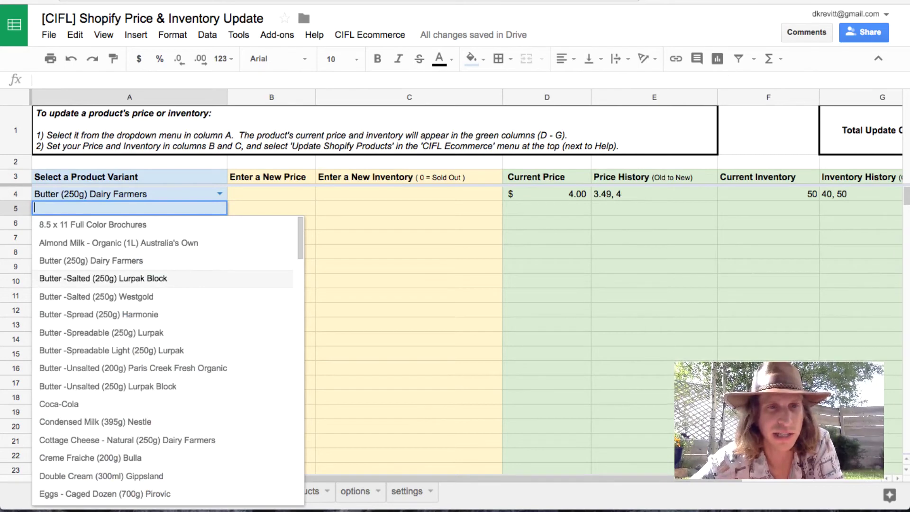
{"action": "key", "text": "Return"}
{"action": "key", "text": "Down"}
{"action": "key", "text": "Down"}
{"action": "key", "text": "Down"}
{"action": "key", "text": "ctrl+Down"}
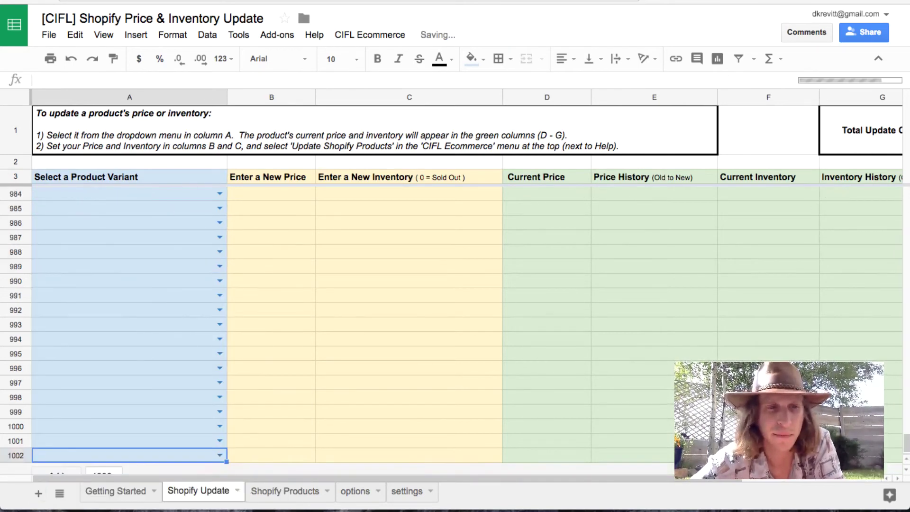
{"action": "key", "text": "ctrl+Up"}
{"action": "key", "text": "Up"}
{"action": "key", "text": "Up"}
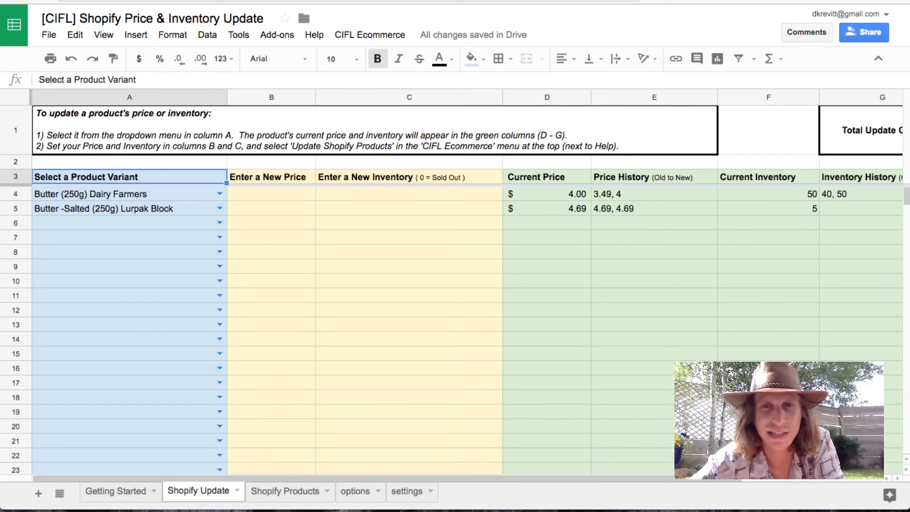
{"action": "key", "text": "Down"}
{"action": "key", "text": "Down"}
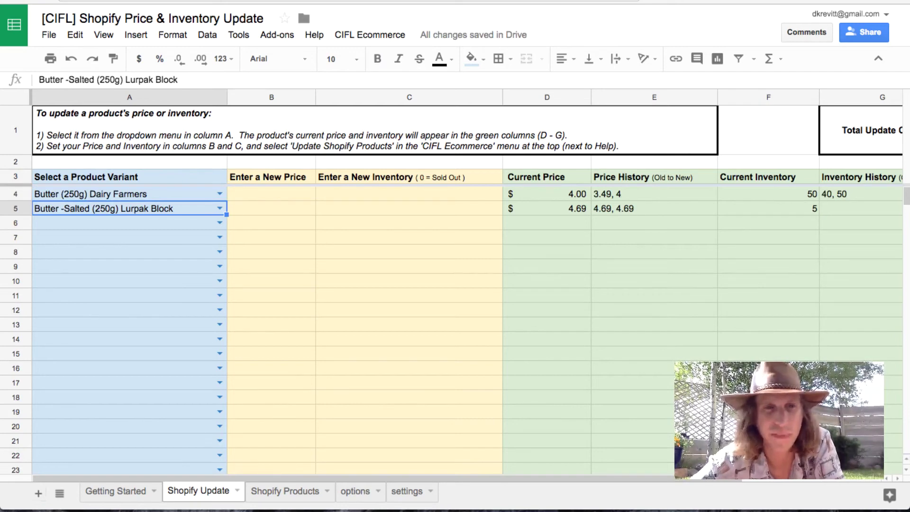
{"action": "key", "text": "Up"}
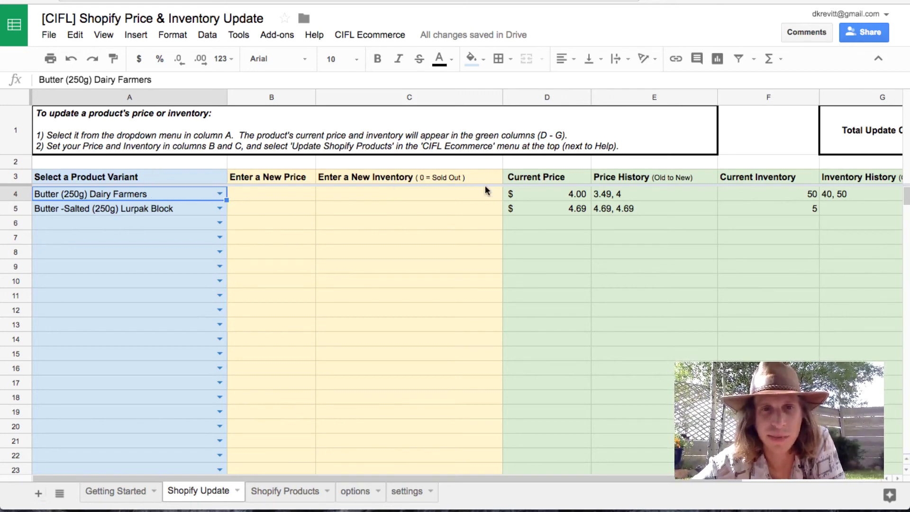
{"action": "left_click", "coordinate": [396, 37]}
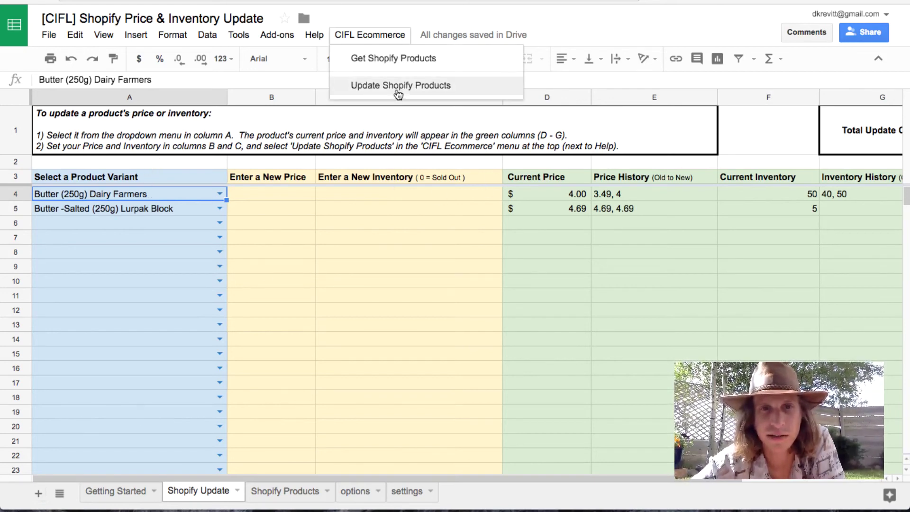
{"action": "left_click", "coordinate": [550, 31]}
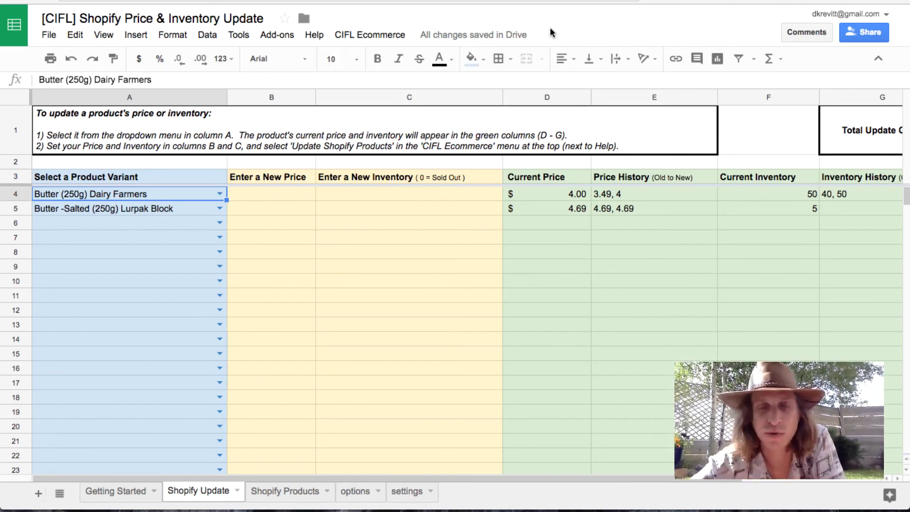
Step: Return to the Getting Started sheet at the top, zoomed to 150%
{"action": "left_click", "coordinate": [120, 490]}
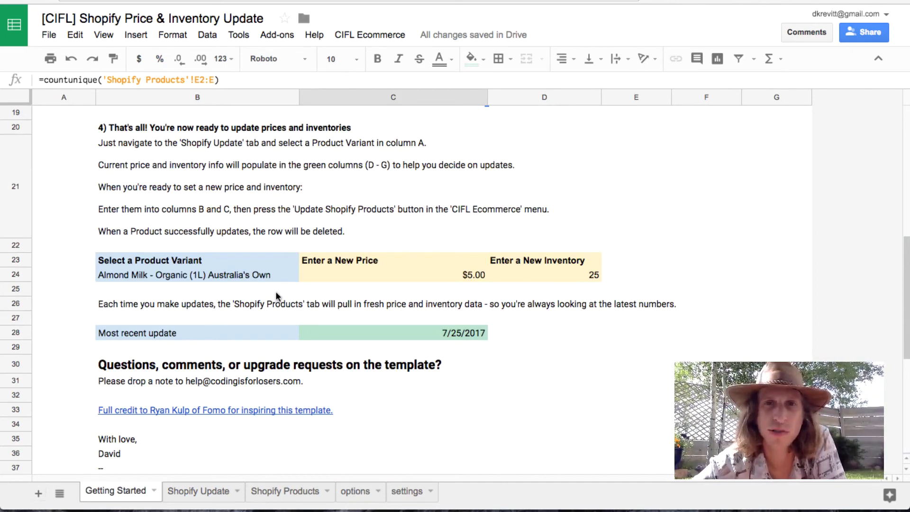
{"action": "scroll", "coordinate": [276, 296], "scroll_direction": "up", "scroll_amount": 10}
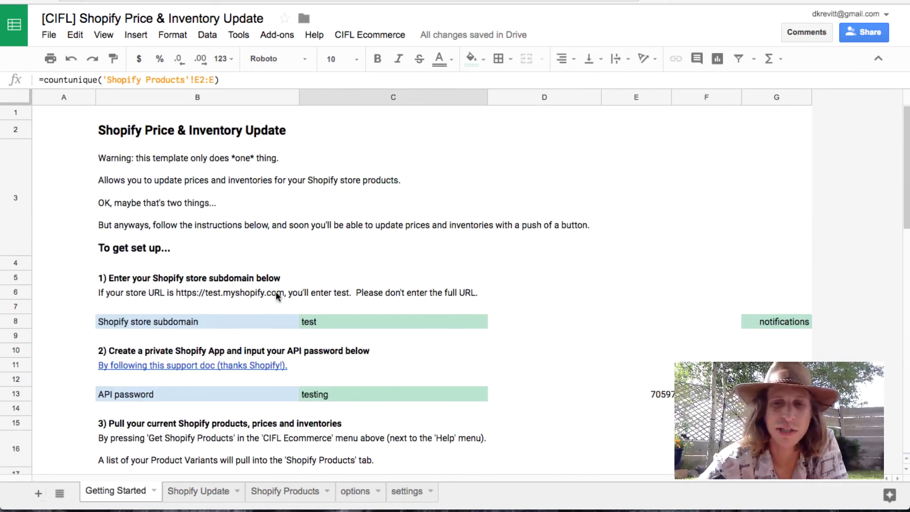
{"action": "key", "text": "super+plus"}
{"action": "key", "text": "super+plus"}
{"action": "key", "text": "super+plus"}
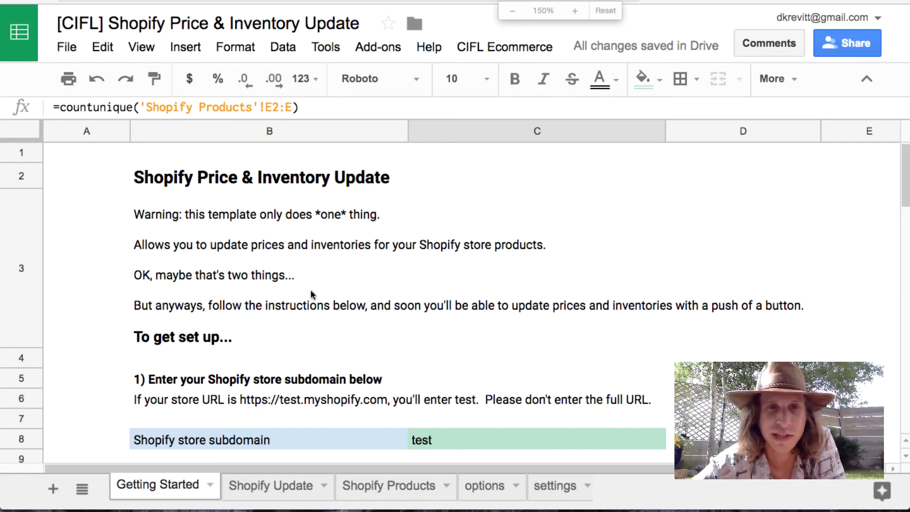
{"action": "scroll", "coordinate": [318, 299], "scroll_direction": "down", "scroll_amount": 1}
{"action": "scroll", "coordinate": [328, 307], "scroll_direction": "up", "scroll_amount": 1}
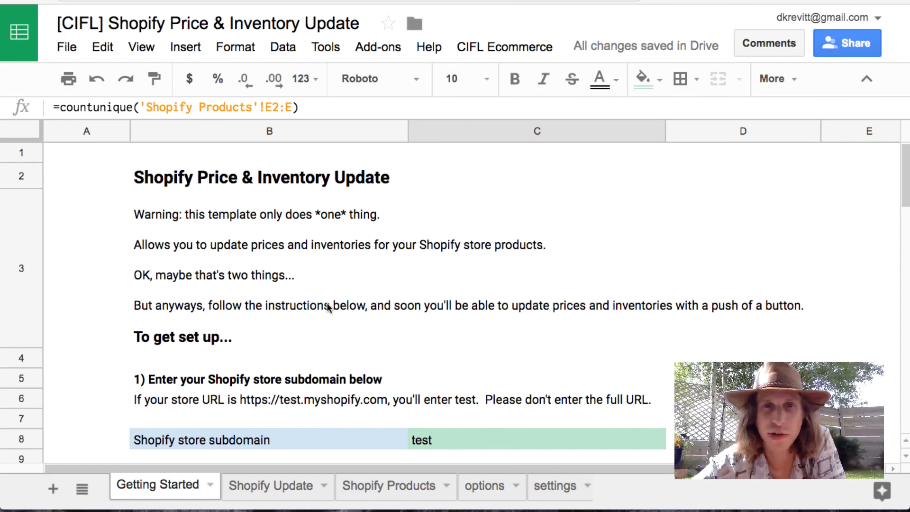